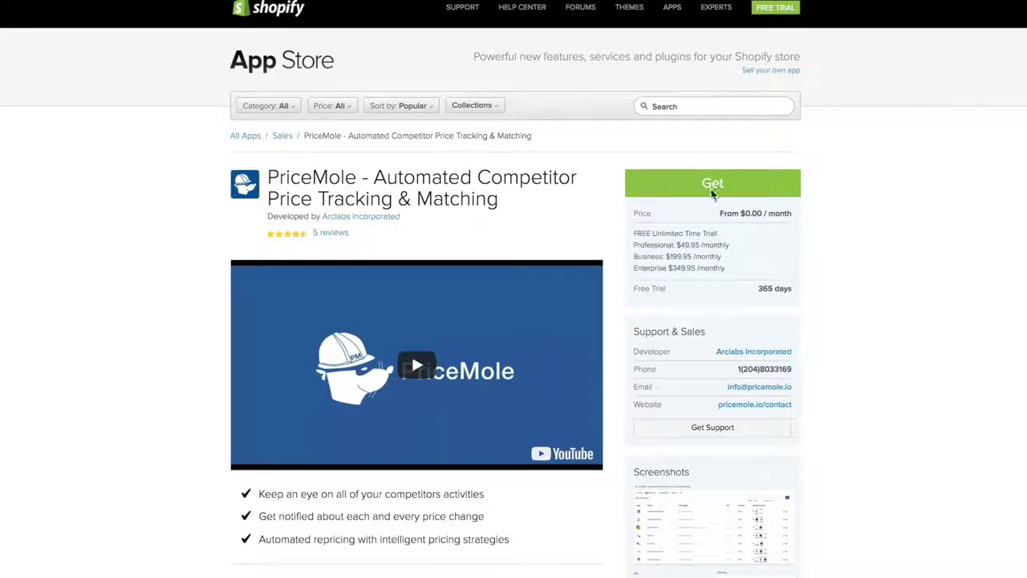
- Start installing PriceMole from its Shopify App Store listing
click(695, 186)
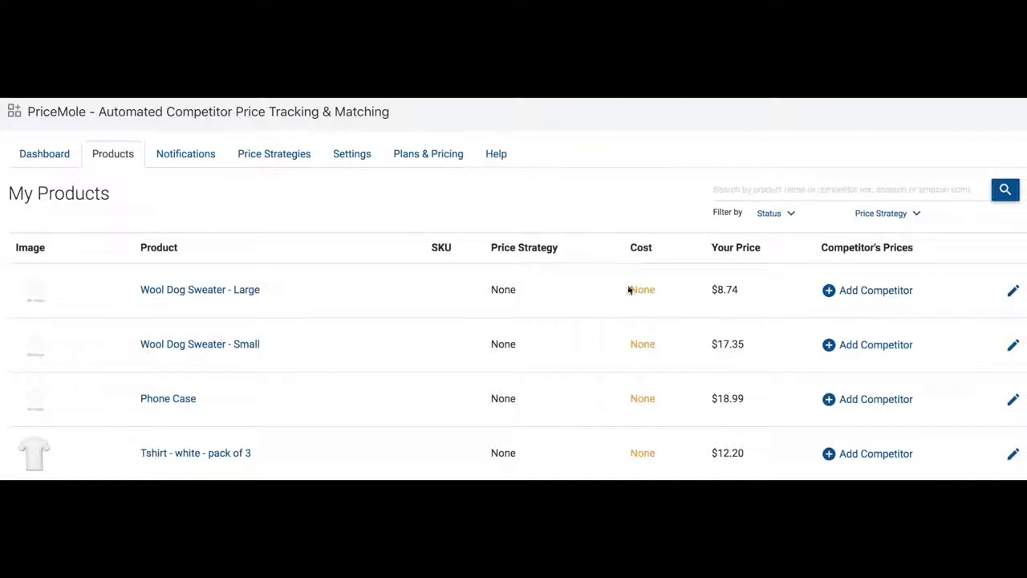
- Save a $5.95 cost on Wool Dog Sweater - Large, then return to My Products
click(638, 292)
click(344, 280)
text(5)
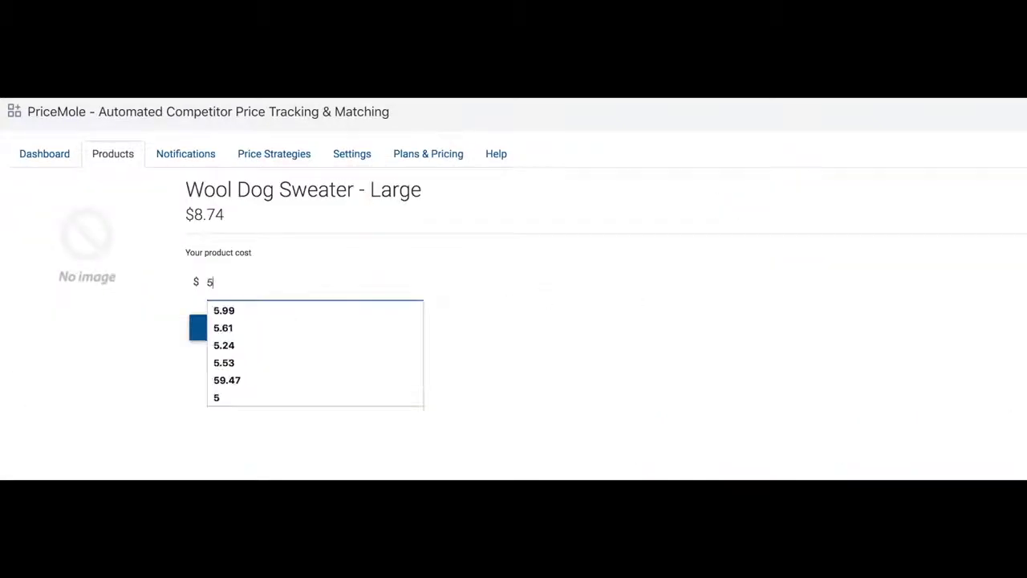
text(.95)
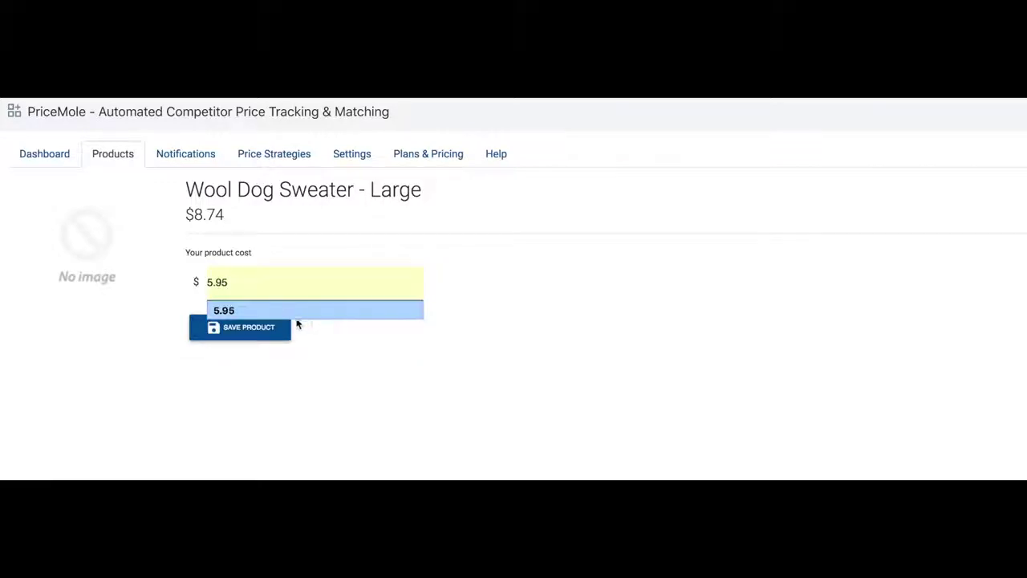
click(278, 332)
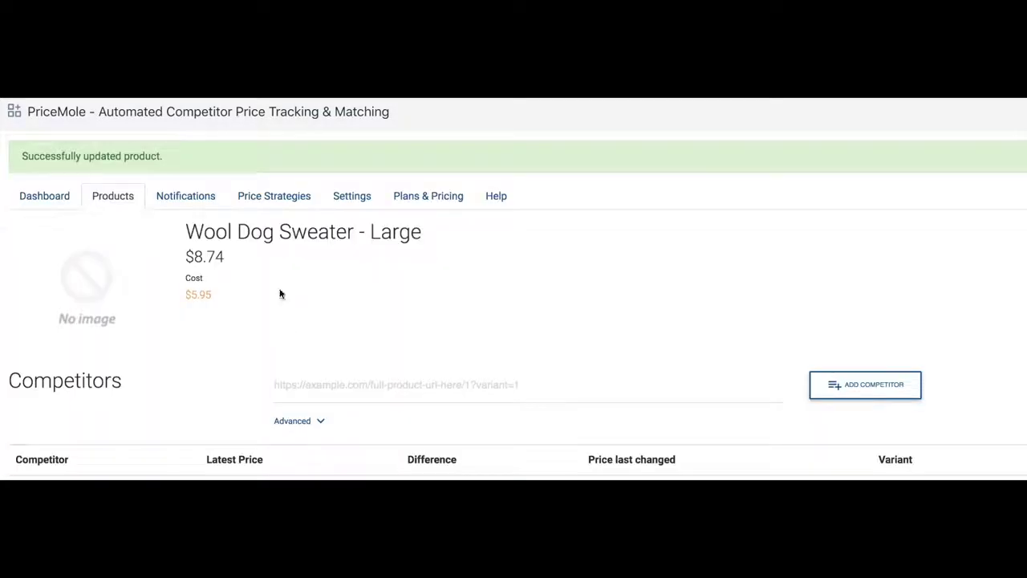
click(118, 197)
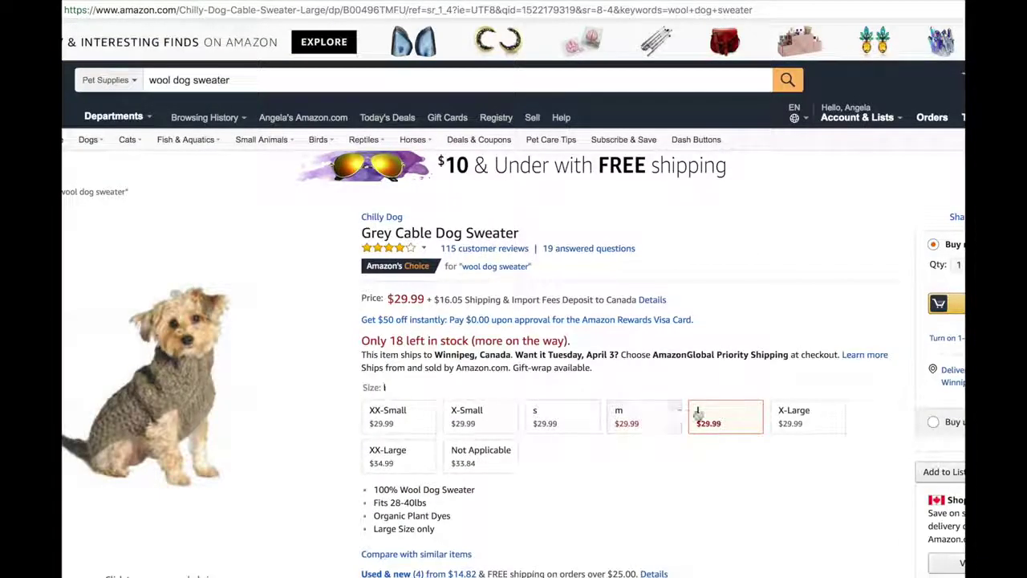
- Copy the size-L Grey Cable Dog Sweater Amazon URL for PriceMole's competitor field
click(466, 11)
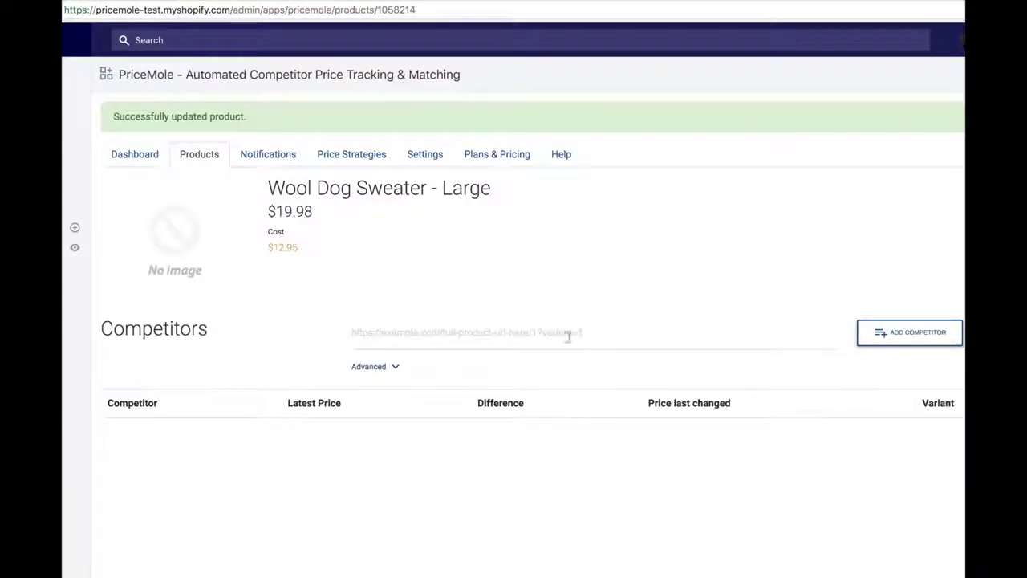
click(568, 337)
- Paste the Amazon URL and add amazon.com as the sweater's competitor
key(ctrl+v)
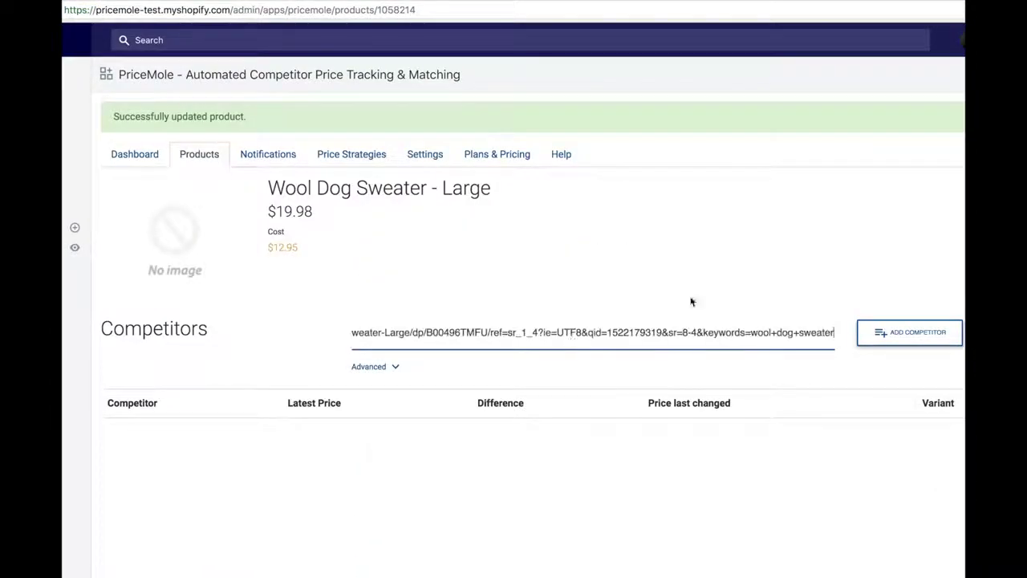
click(919, 339)
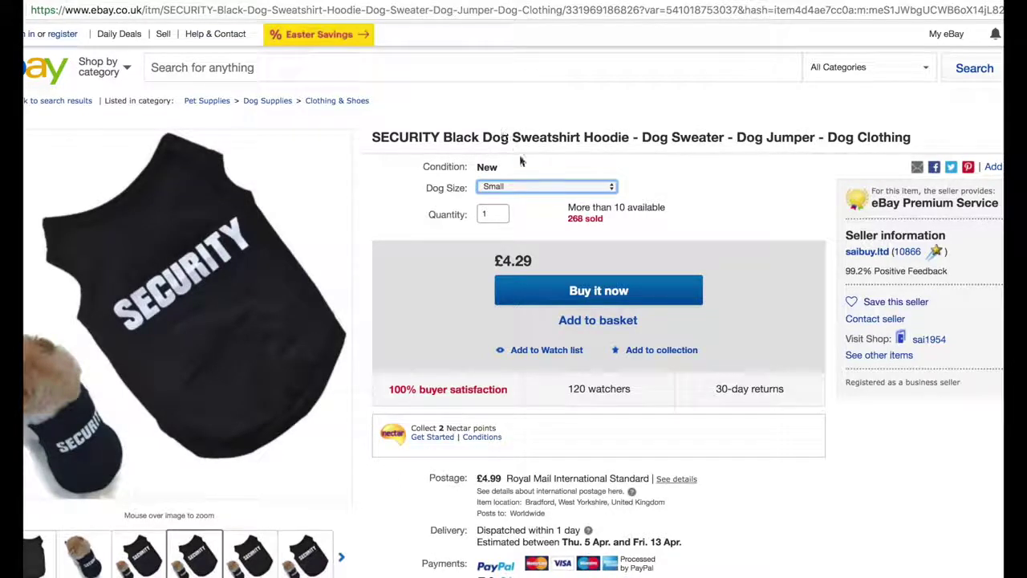
- Select Large on the eBay SECURITY sweatshirt and paste its URL into PriceMole
click(514, 186)
click(514, 208)
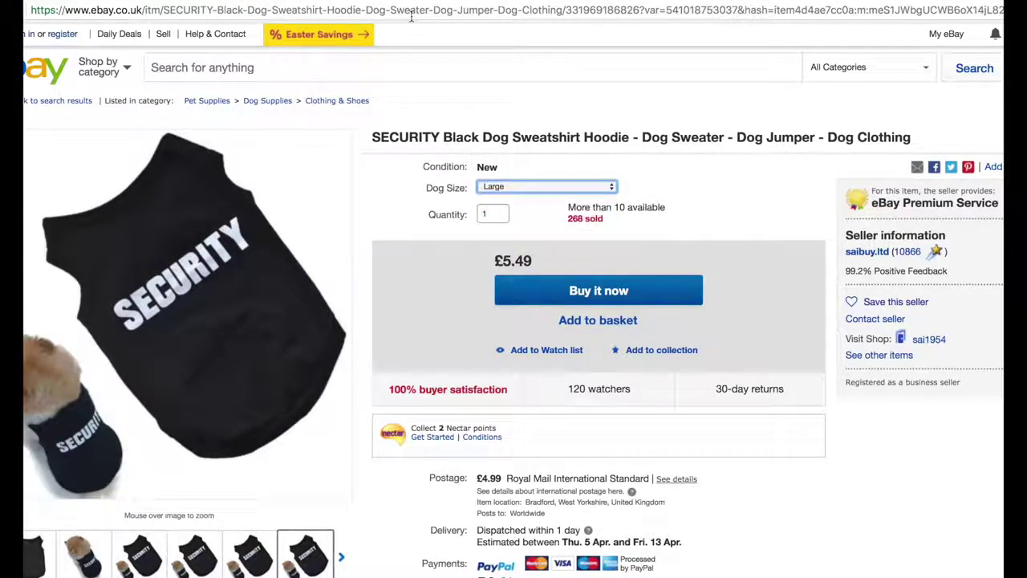
click(411, 12)
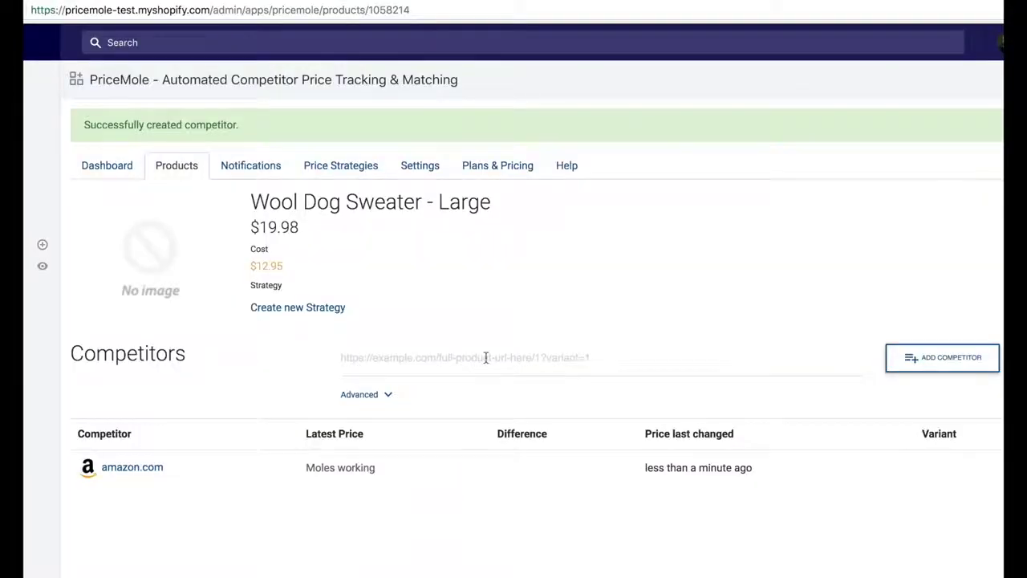
click(486, 357)
key(ctrl+v)
- Add the eBay listing as a competitor, tracking its Large variant under Advanced
click(389, 394)
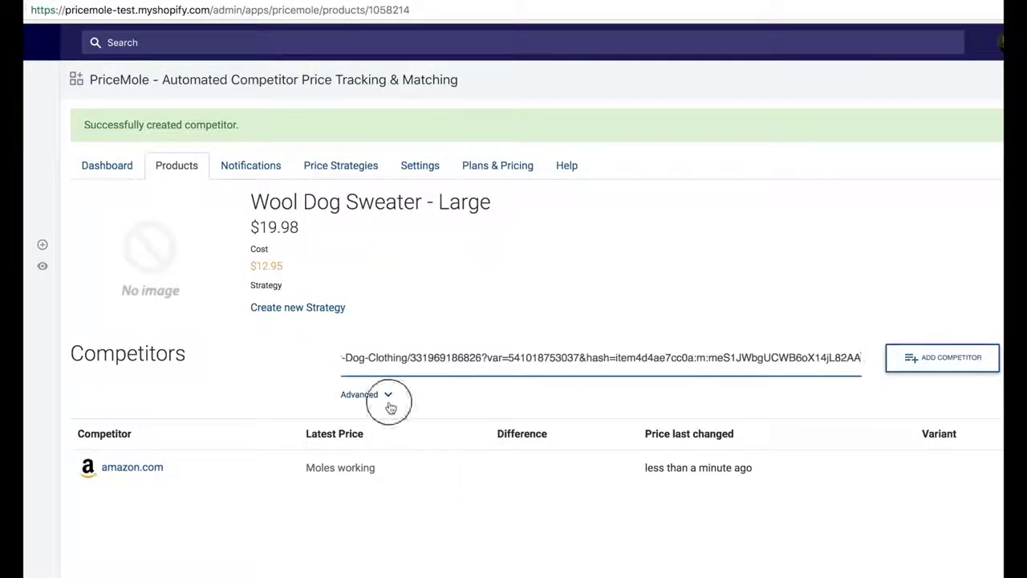
click(378, 438)
text(Large)
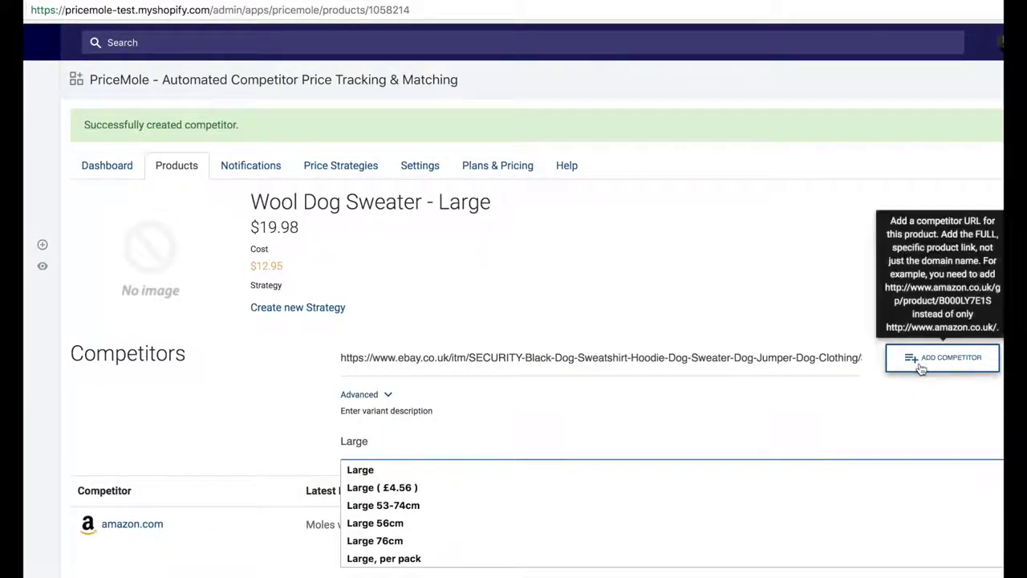
click(920, 365)
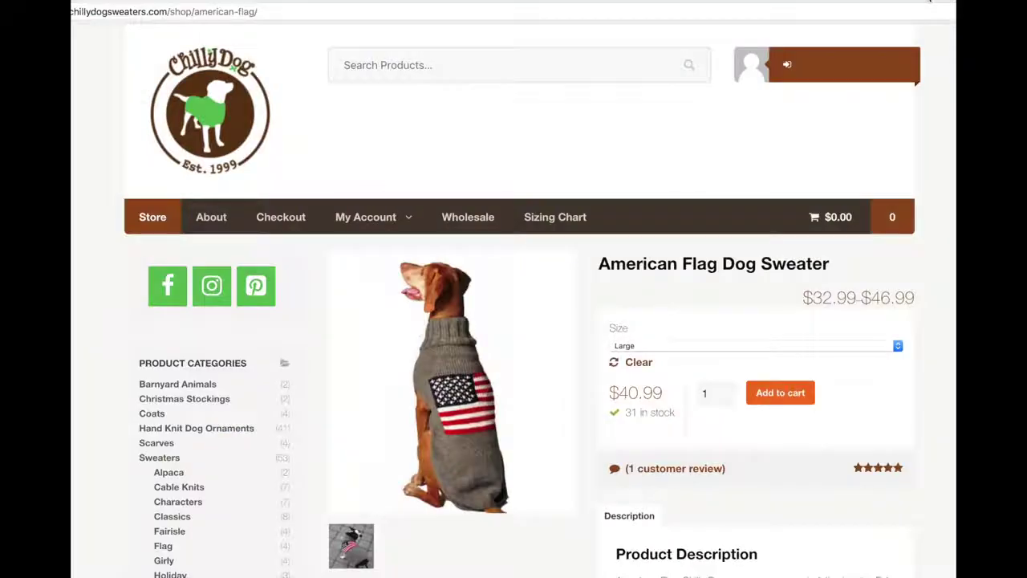
- Choose size Large on Chilly Dog's American Flag Dog Sweater and copy its URL
click(705, 346)
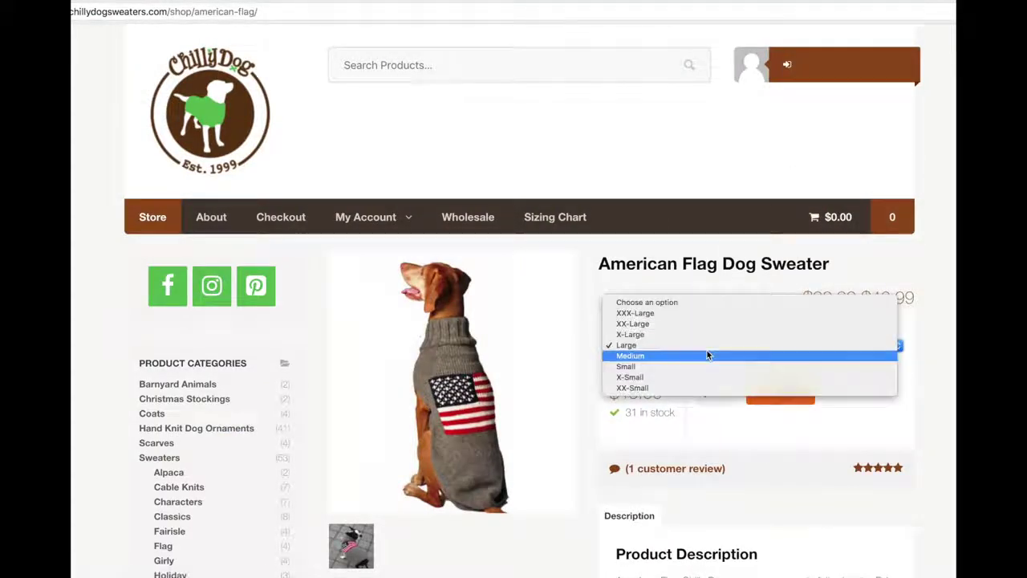
click(695, 346)
click(369, 11)
key(ctrl+c)
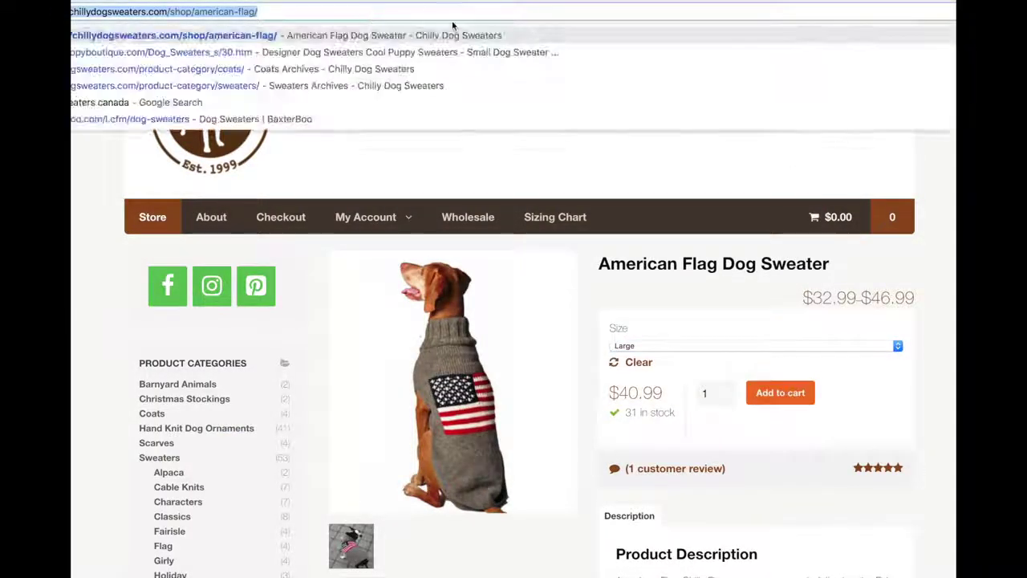
click(678, 3)
click(518, 328)
- Paste the chillydogsweaters URL and add it as a competitor with variant Large
key(ctrl+v)
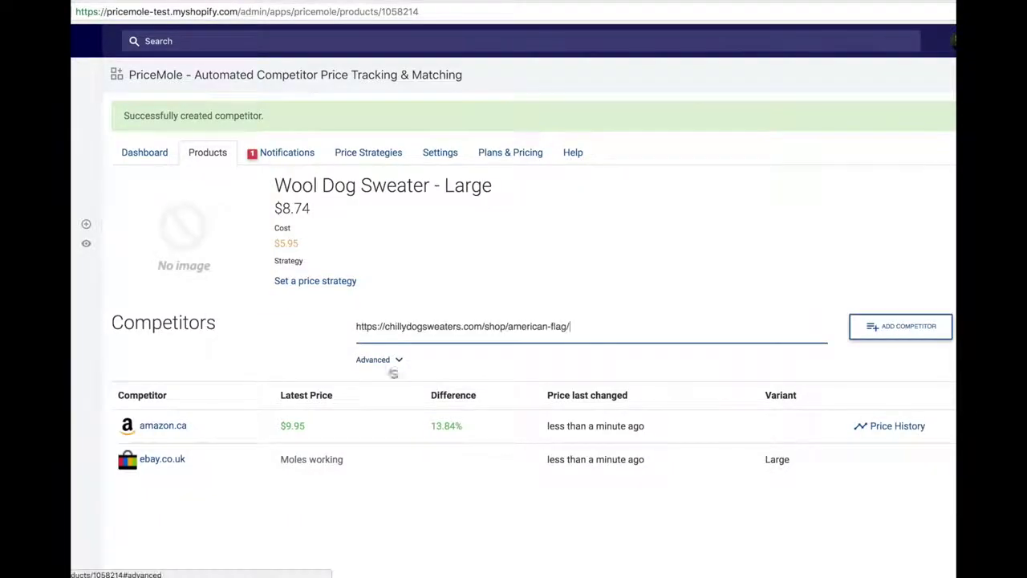
click(382, 360)
click(386, 393)
text(Large)
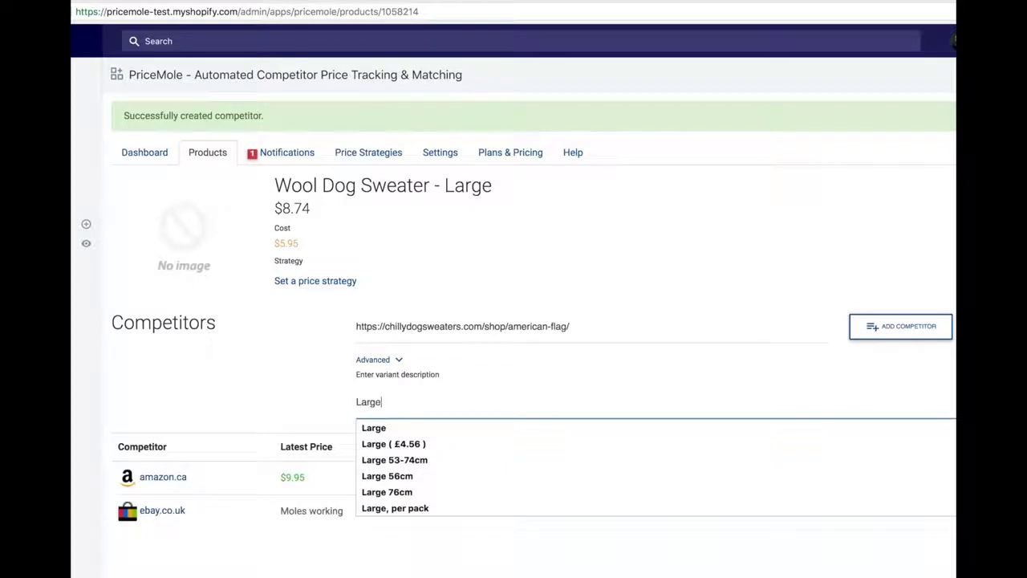
key(Return)
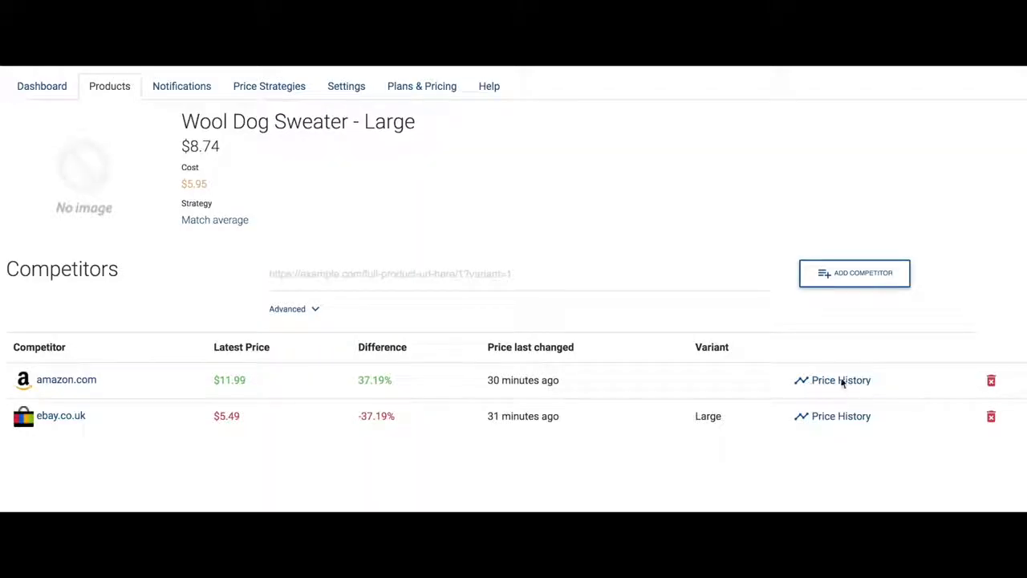
- View amazon.com's Price History chart at 1D and 1M zoom ranges
click(822, 382)
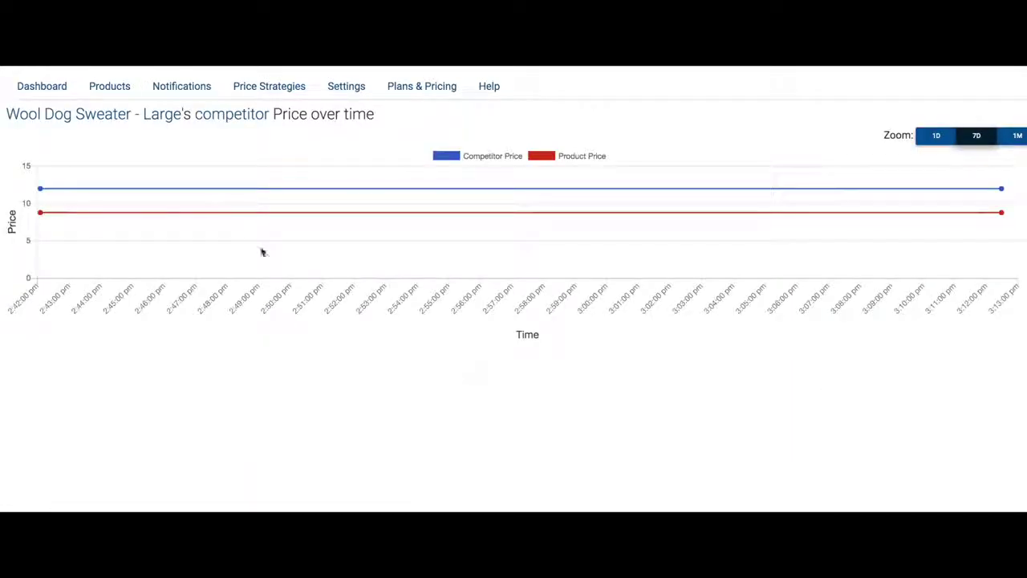
click(936, 137)
click(1009, 143)
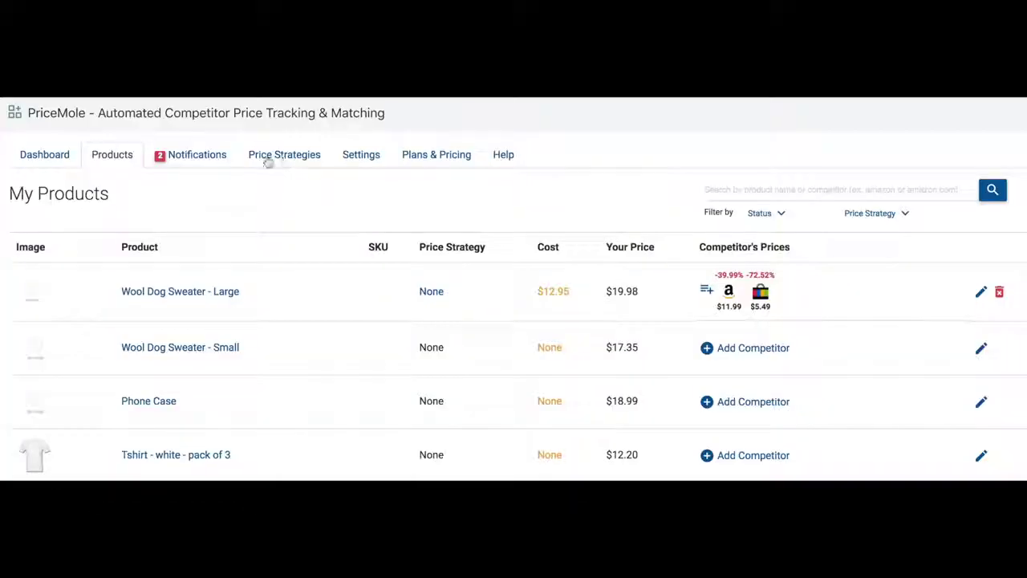
click(265, 160)
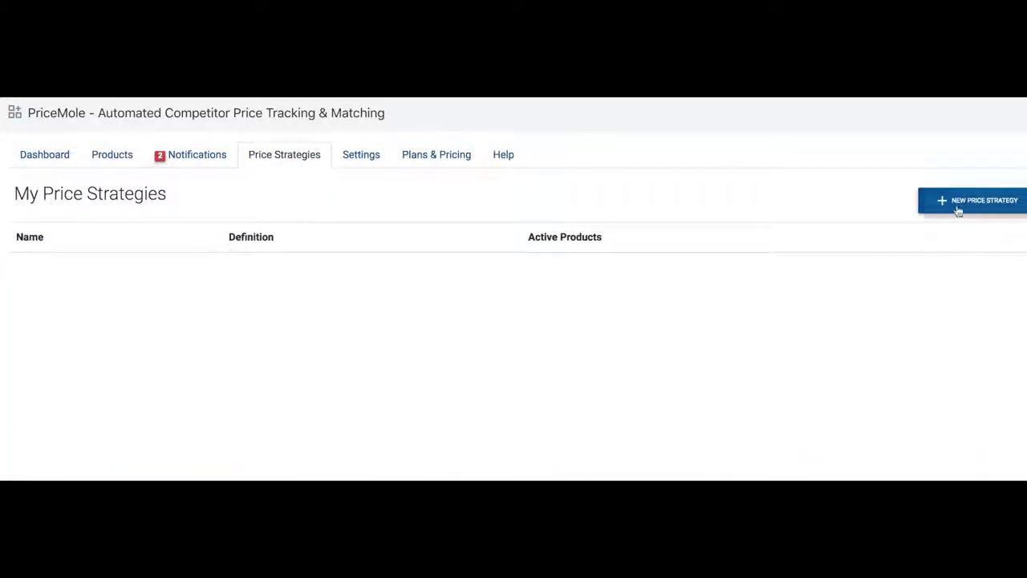
- Create and save strategy 'Match average' set to Match the Average competitor
click(965, 209)
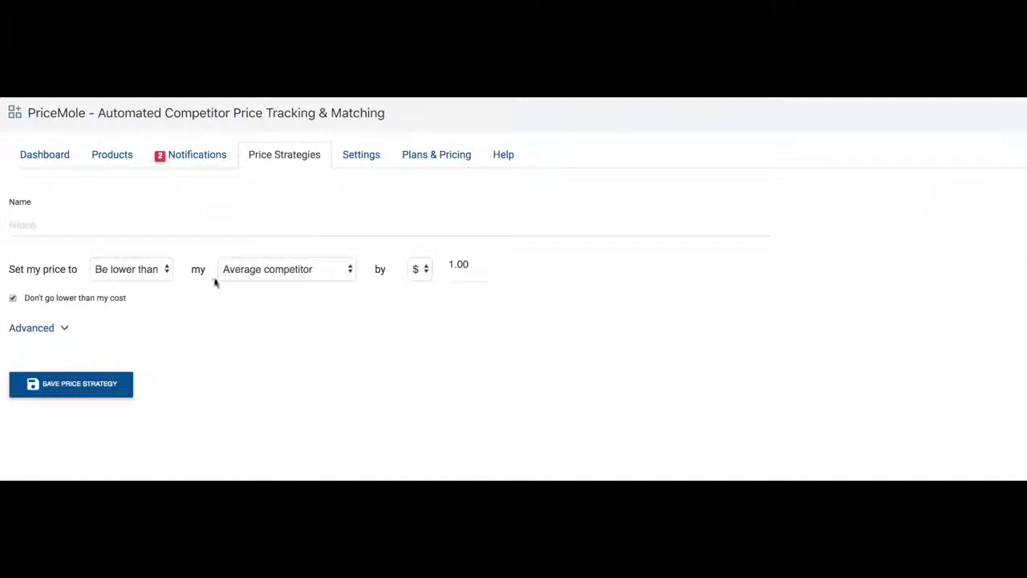
click(152, 270)
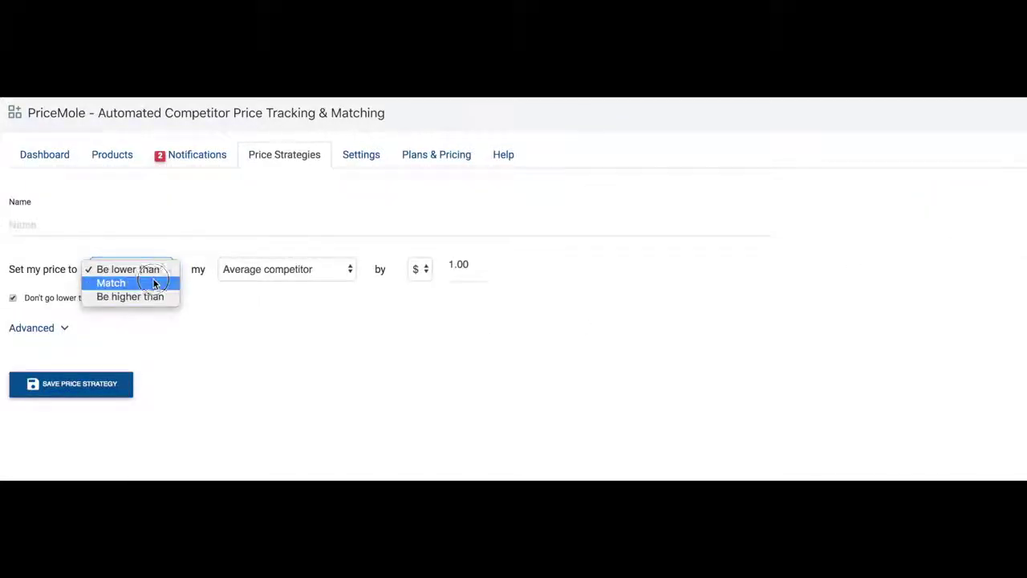
click(156, 281)
click(321, 229)
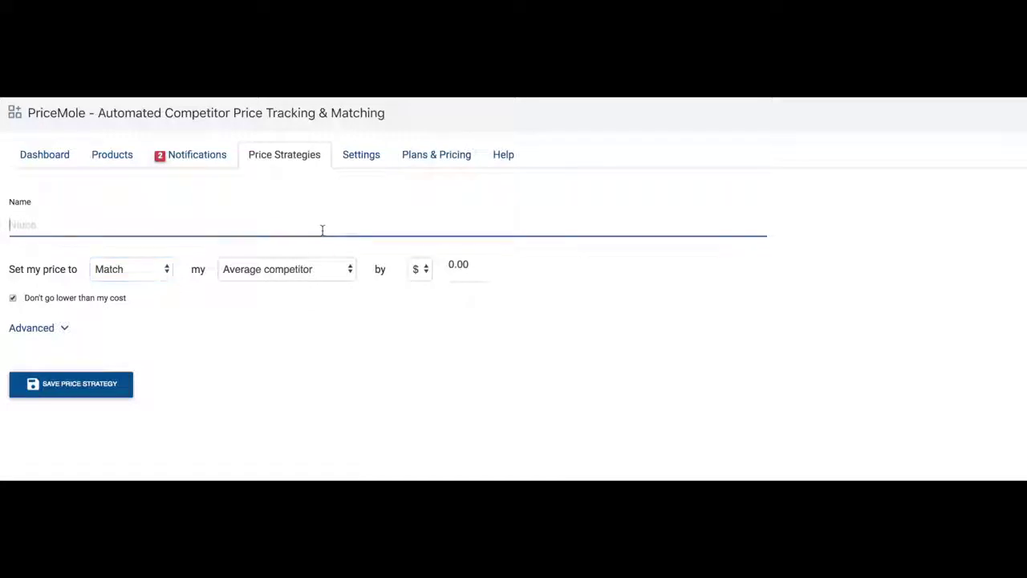
text(Match average)
click(93, 382)
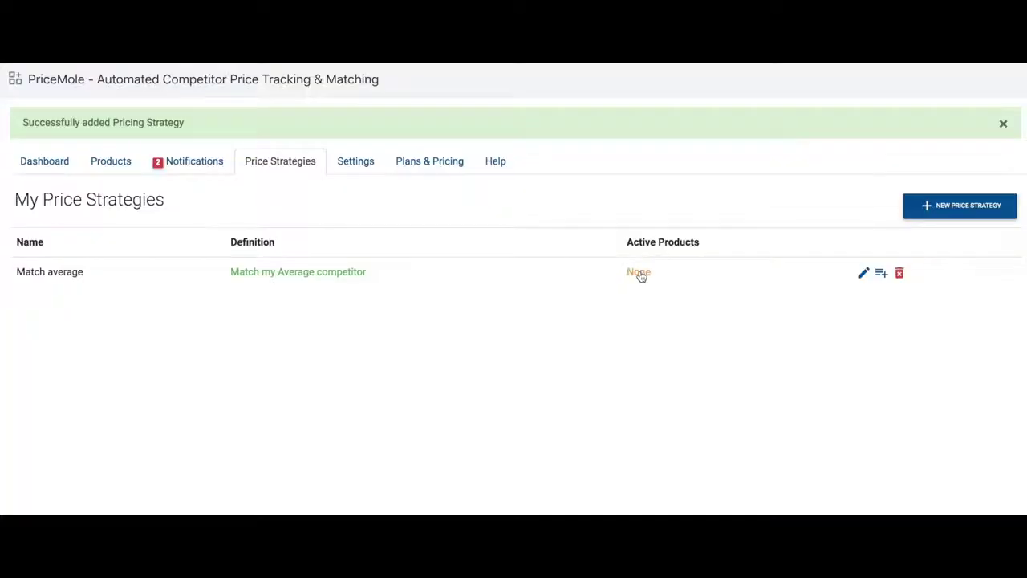
- Apply the Match average strategy to Wool Dog Sweater - Large, repricing it to $12.95
click(638, 273)
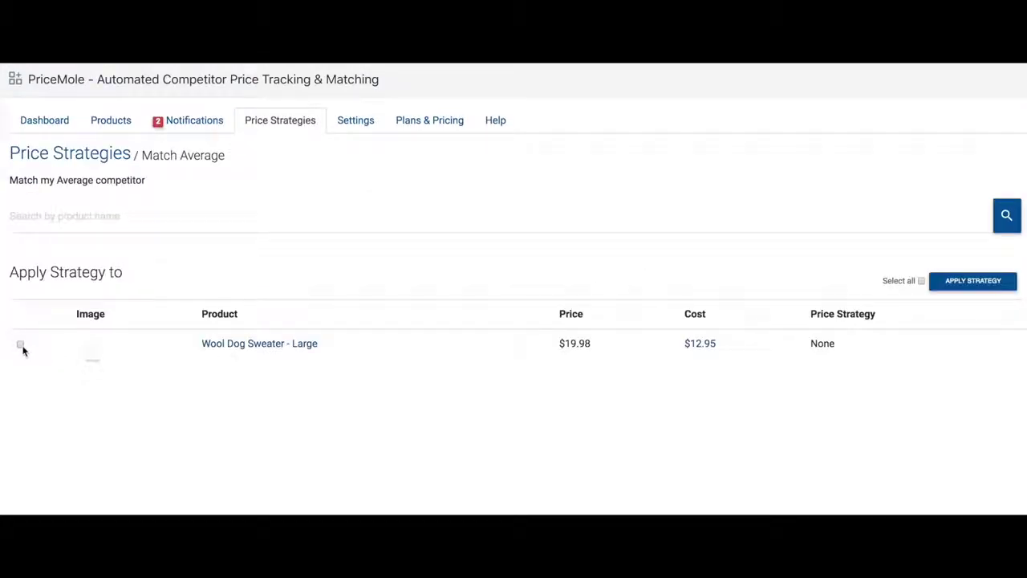
click(960, 281)
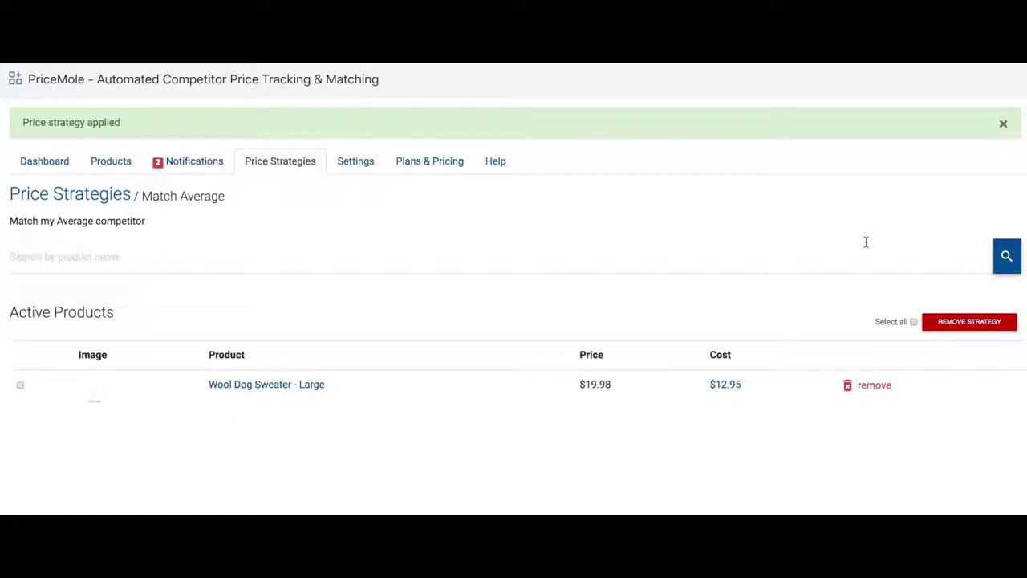
click(98, 149)
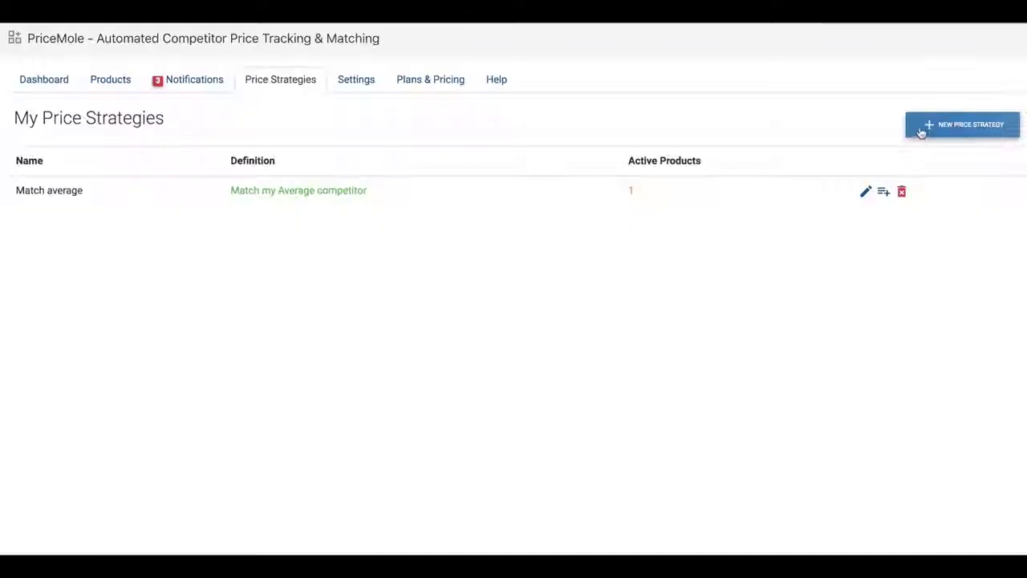
- Create a new strategy named 'Lower than cheapest' that compares against the cheapest competitor
click(920, 131)
click(443, 151)
text(Lowe)
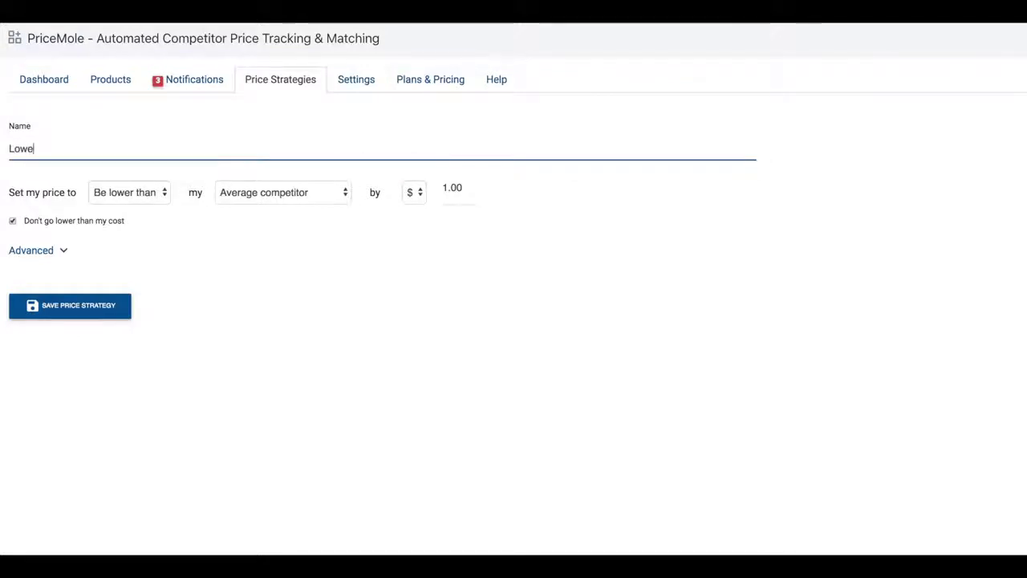
text(r than ch)
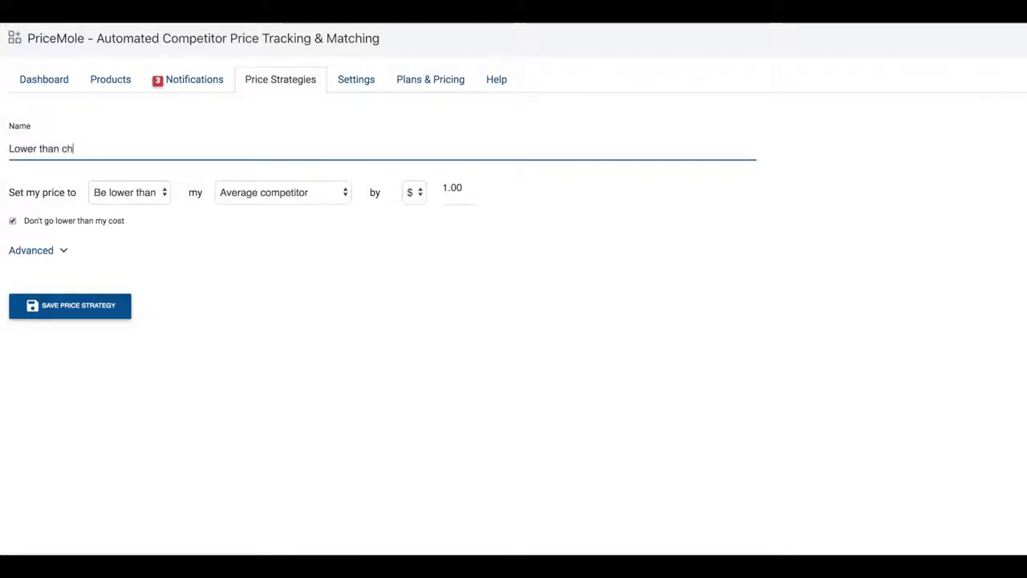
text(eapest)
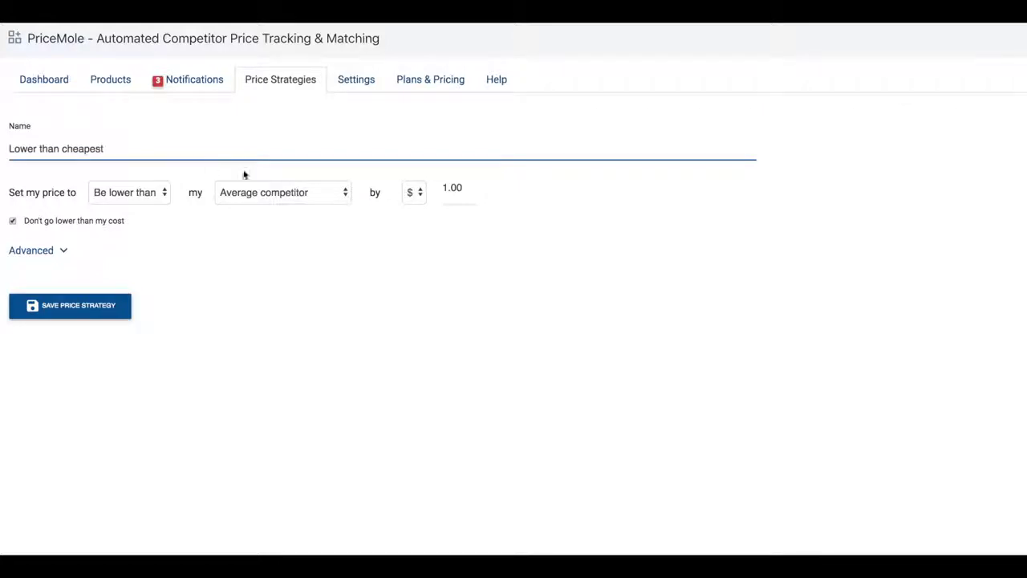
click(294, 193)
click(291, 169)
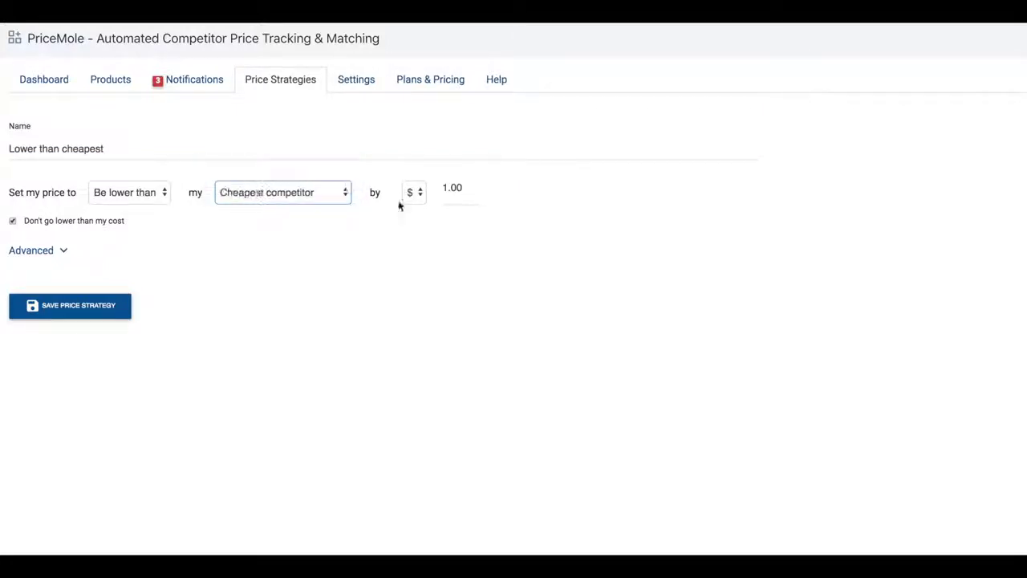
- Exclude amazon.com, make the product unavailable when competitors are out of stock, and save
click(32, 250)
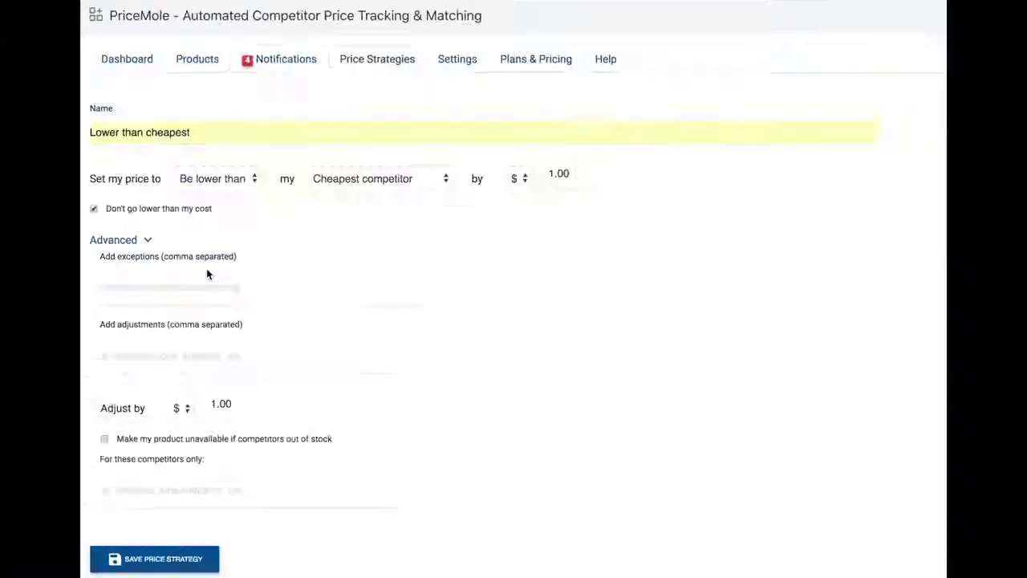
click(146, 287)
text(ama)
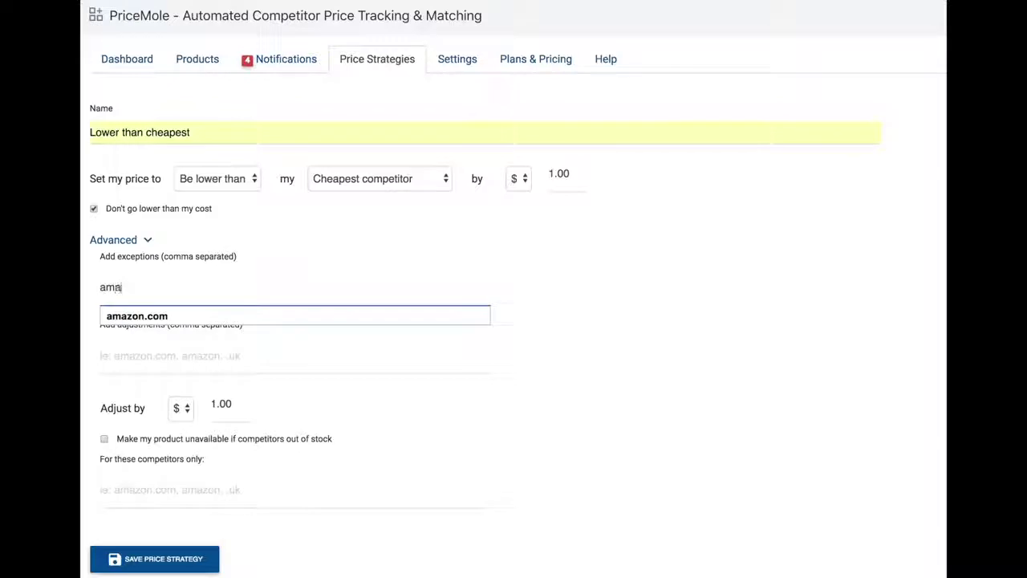
text(zon.com)
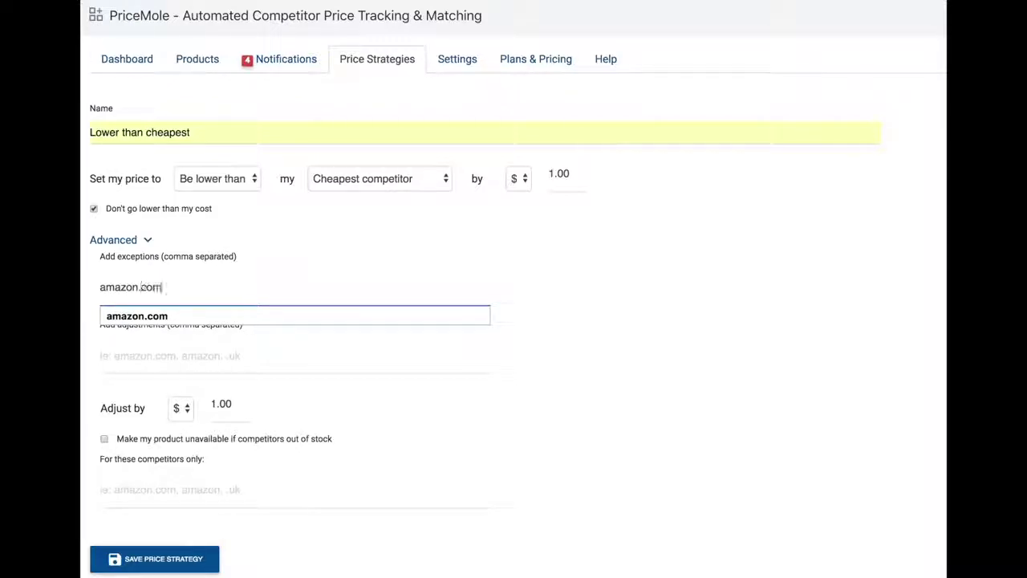
click(154, 315)
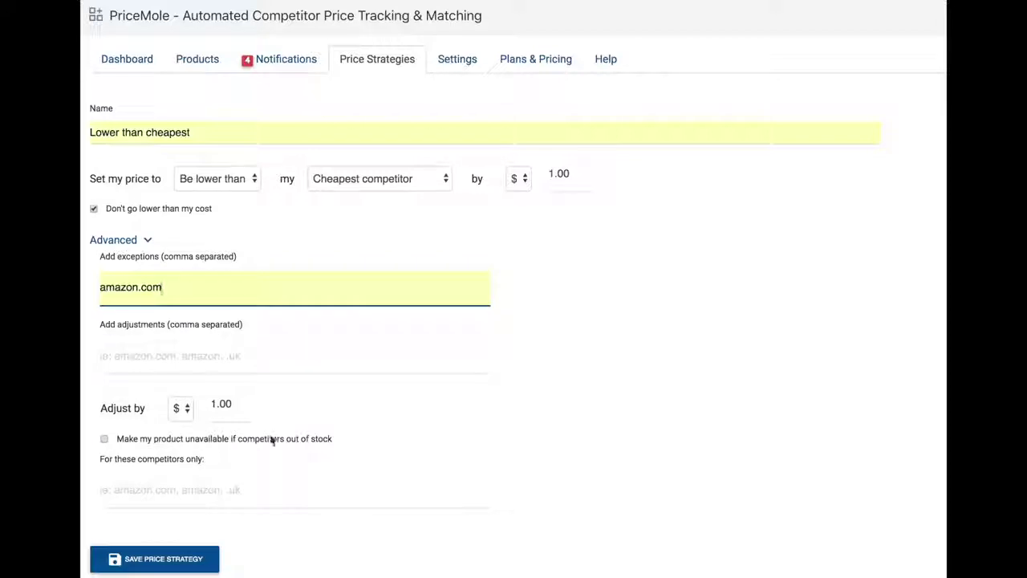
click(103, 438)
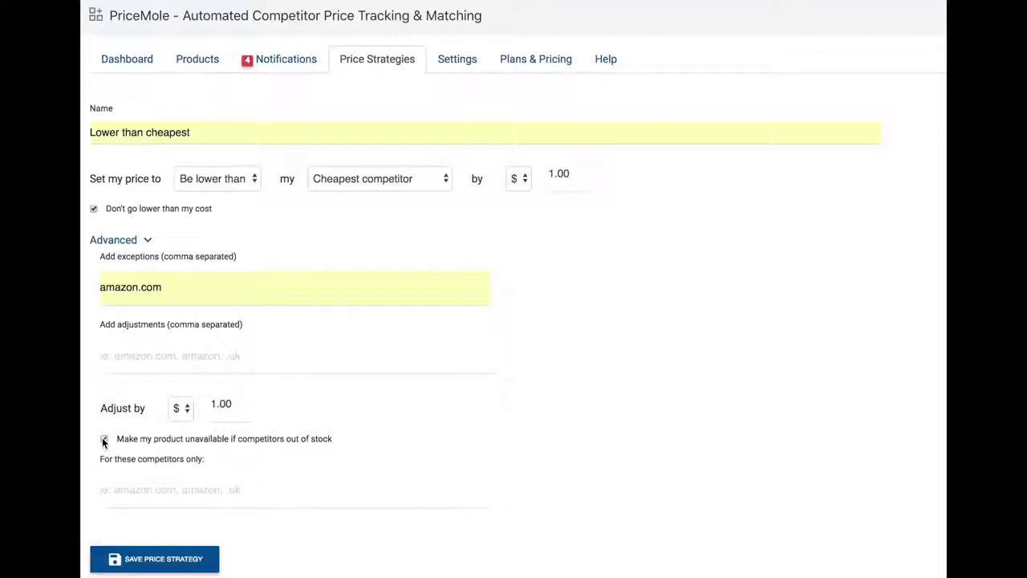
click(140, 558)
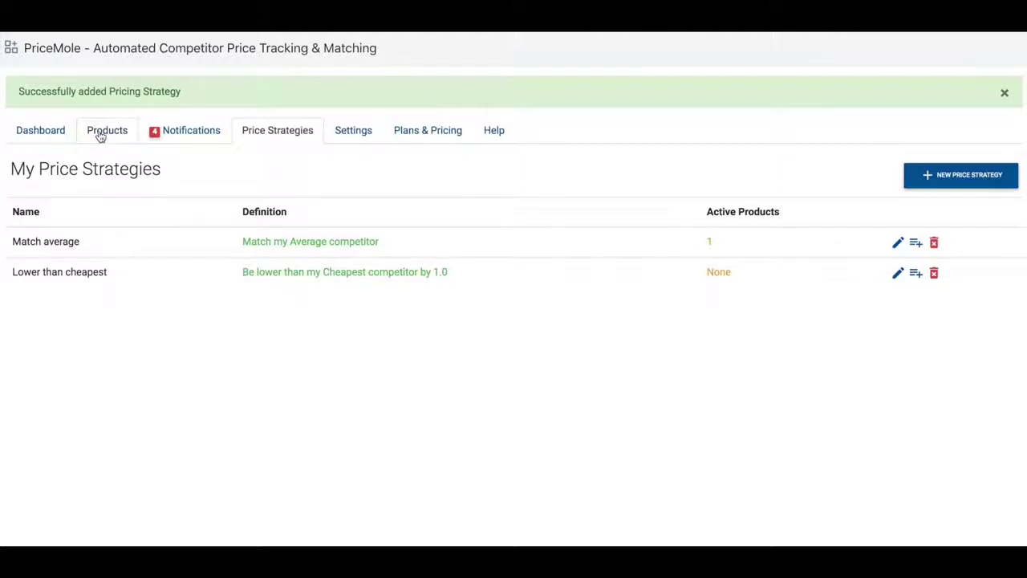
- Review the product list, then scroll the notifications showing Wool Dog Sweater - Large price changes
click(100, 133)
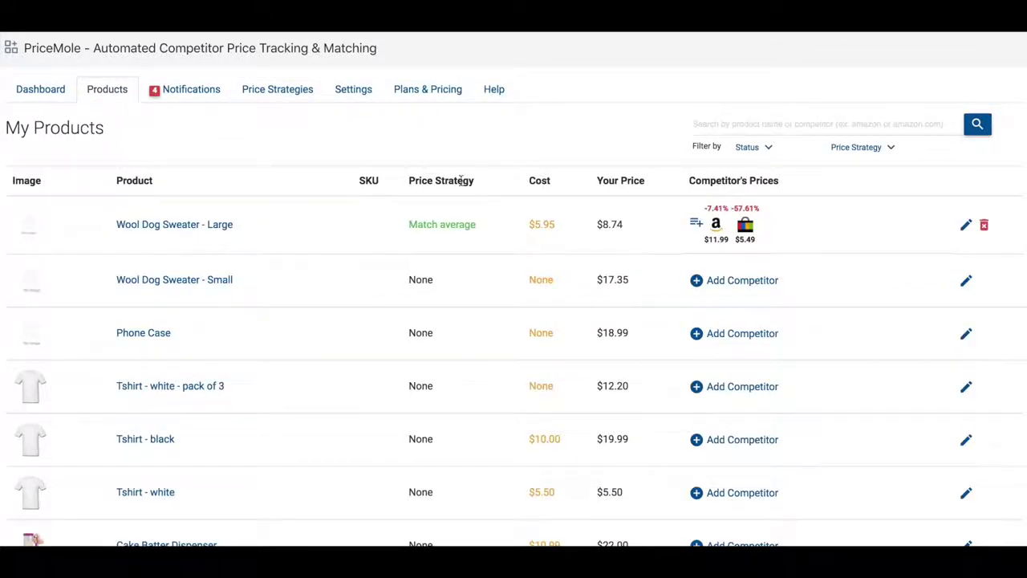
click(215, 94)
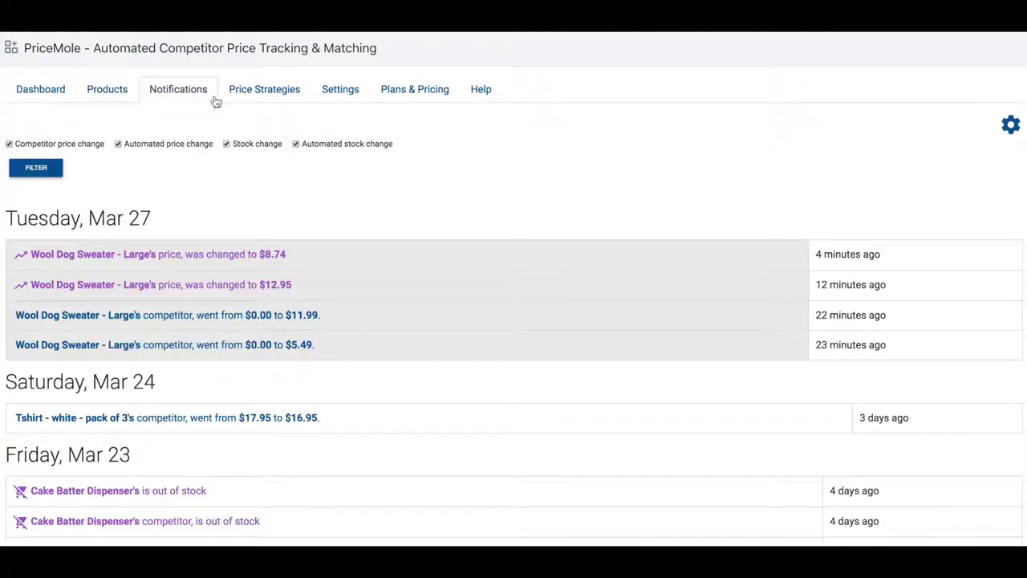
scroll(141, 241, down, 1)
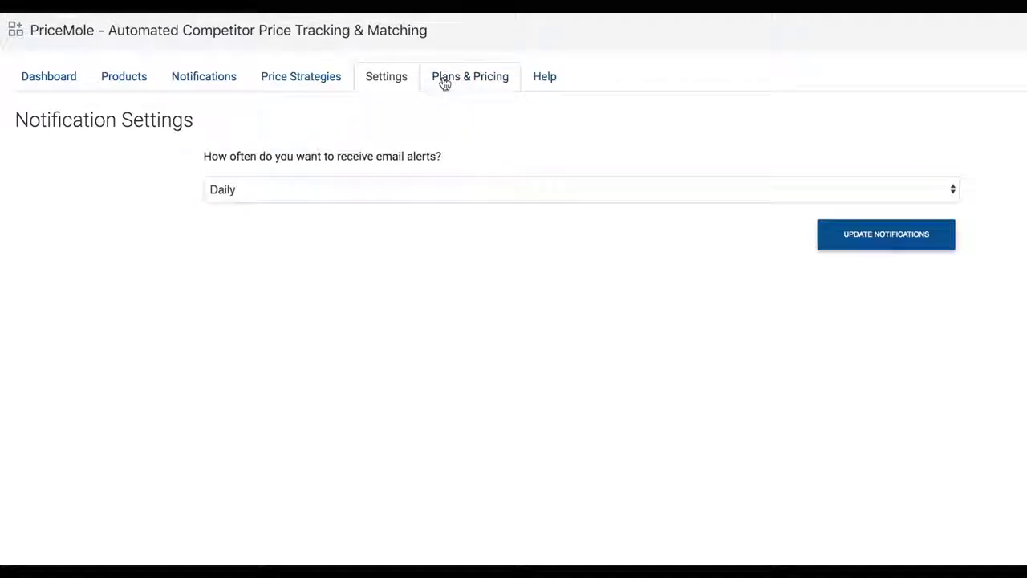
- Move from Notification Settings to the subscription plans and pricing page
click(445, 83)
- List the plans: Starter - free, Professional $49.95, Business $199.95, Enterprise $349.95 monthly
scroll(426, 160, down, 2)
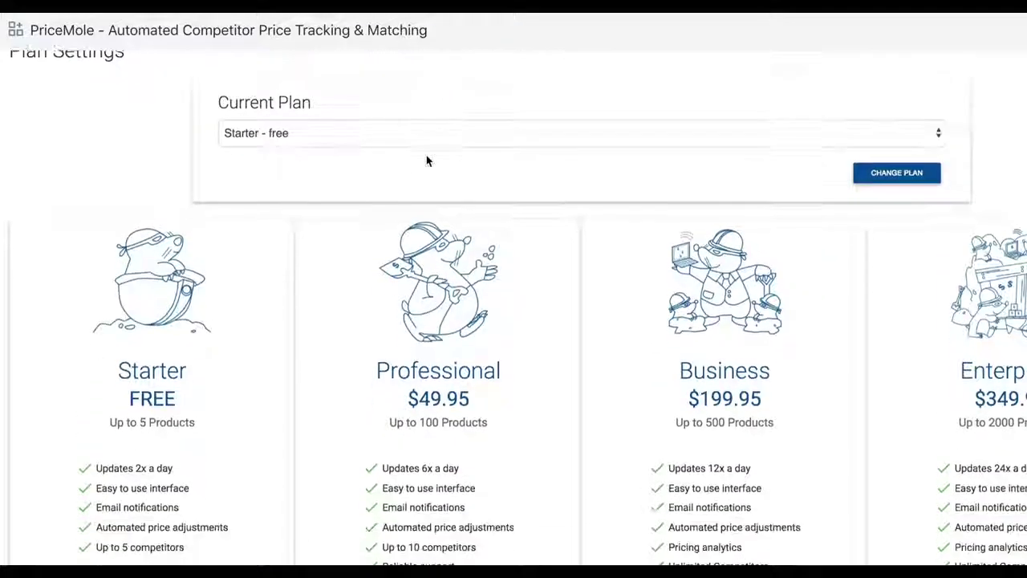
scroll(426, 160, down, 2)
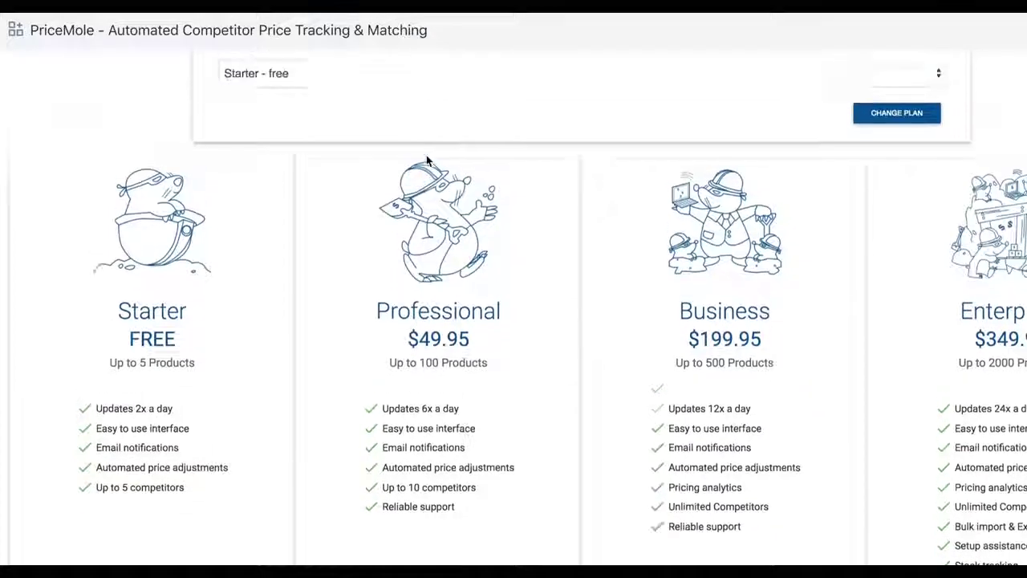
scroll(426, 161, up, 2)
click(426, 155)
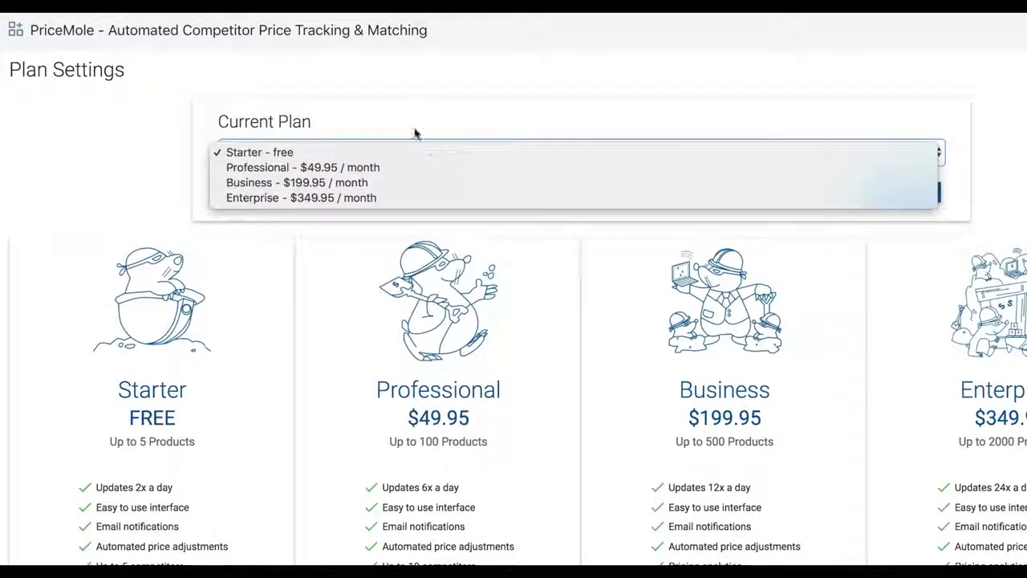